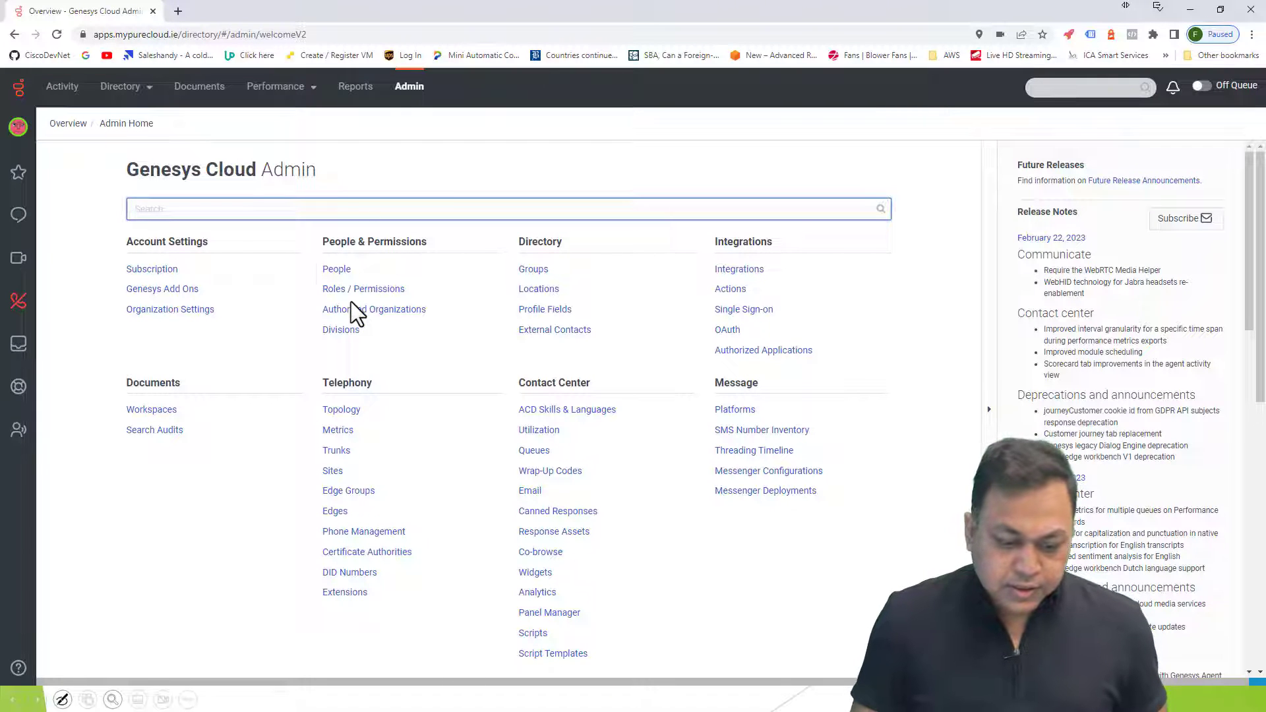
Start adding a new person, entering their full name and company email address
click(336, 270)
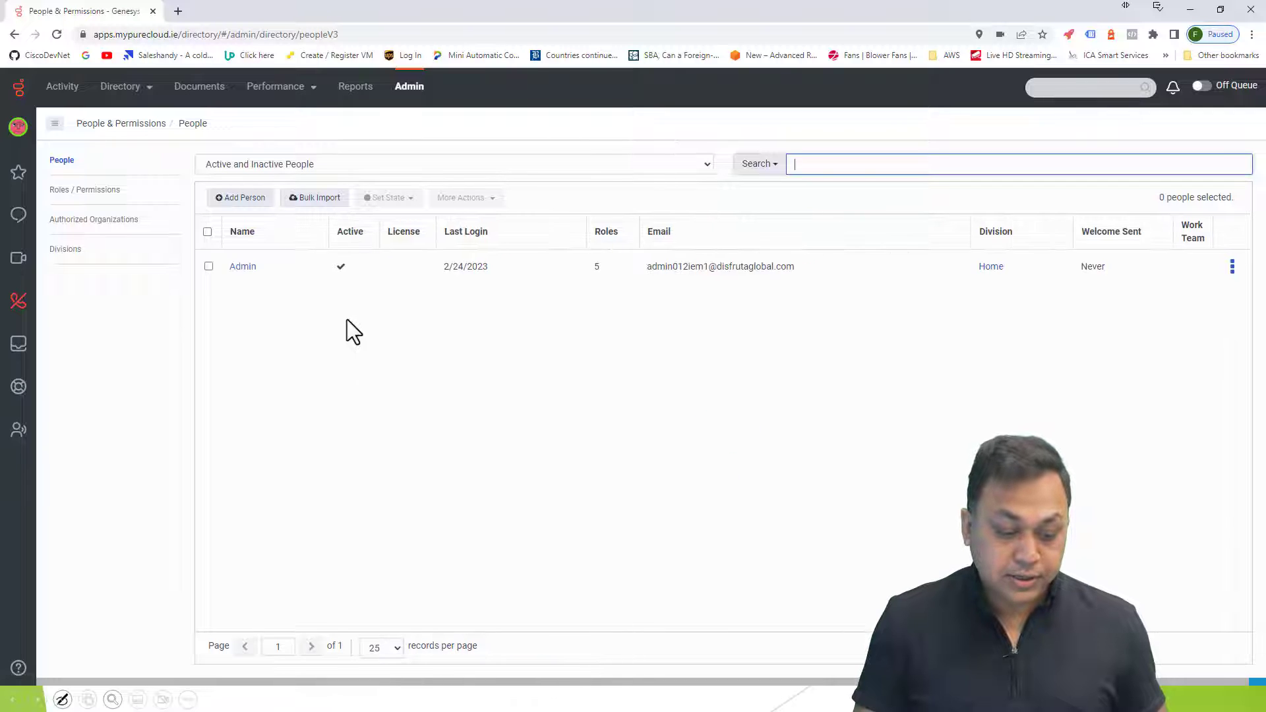
click(248, 198)
click(633, 320)
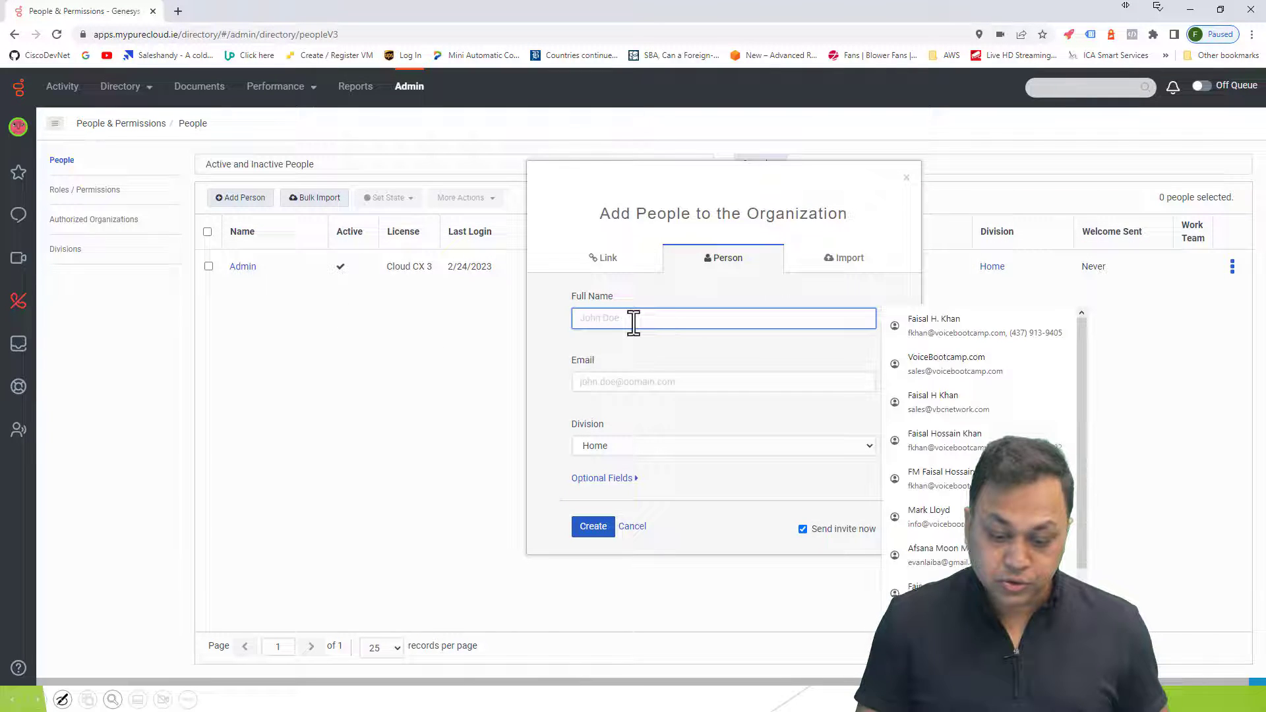
key(Tab)
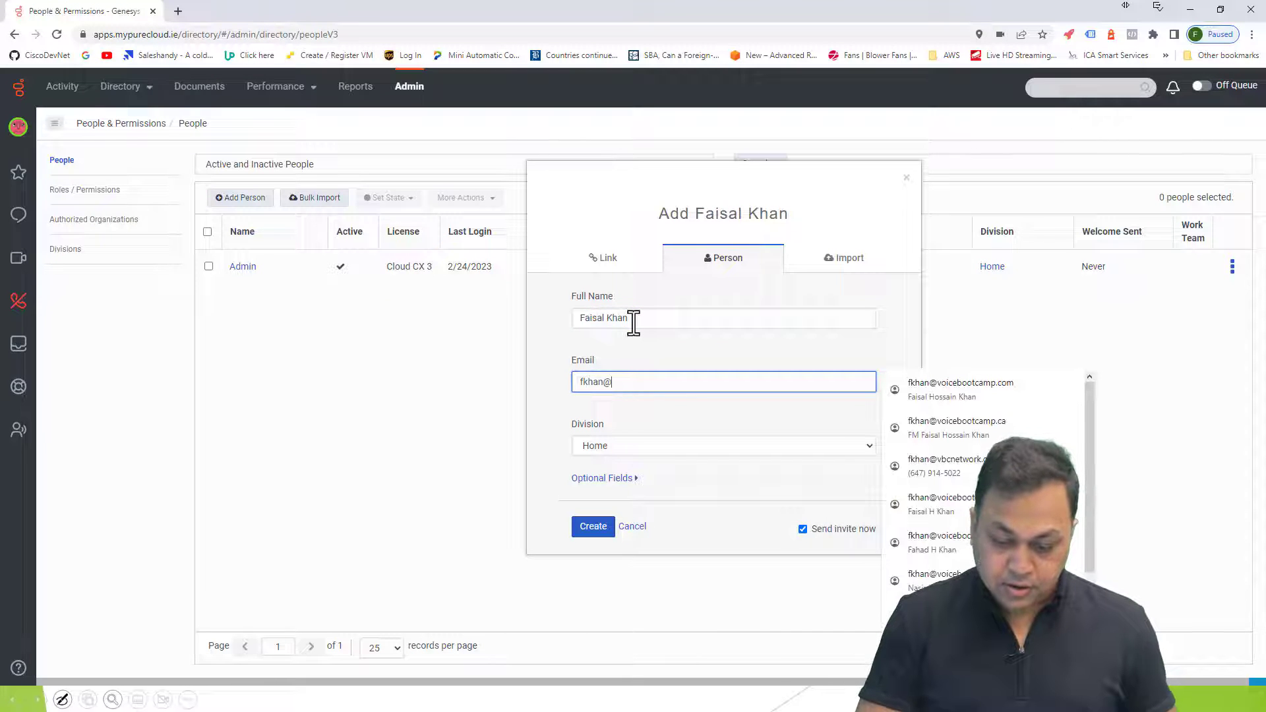
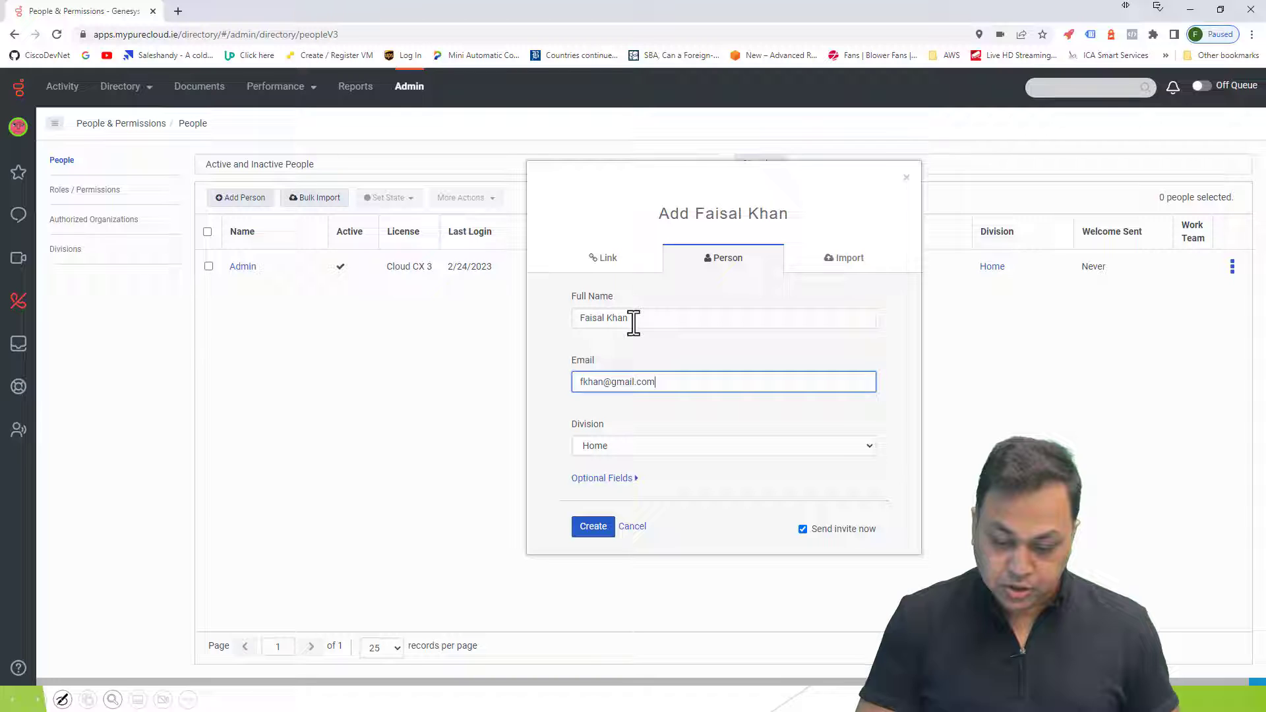
drag(673, 382, 495, 386)
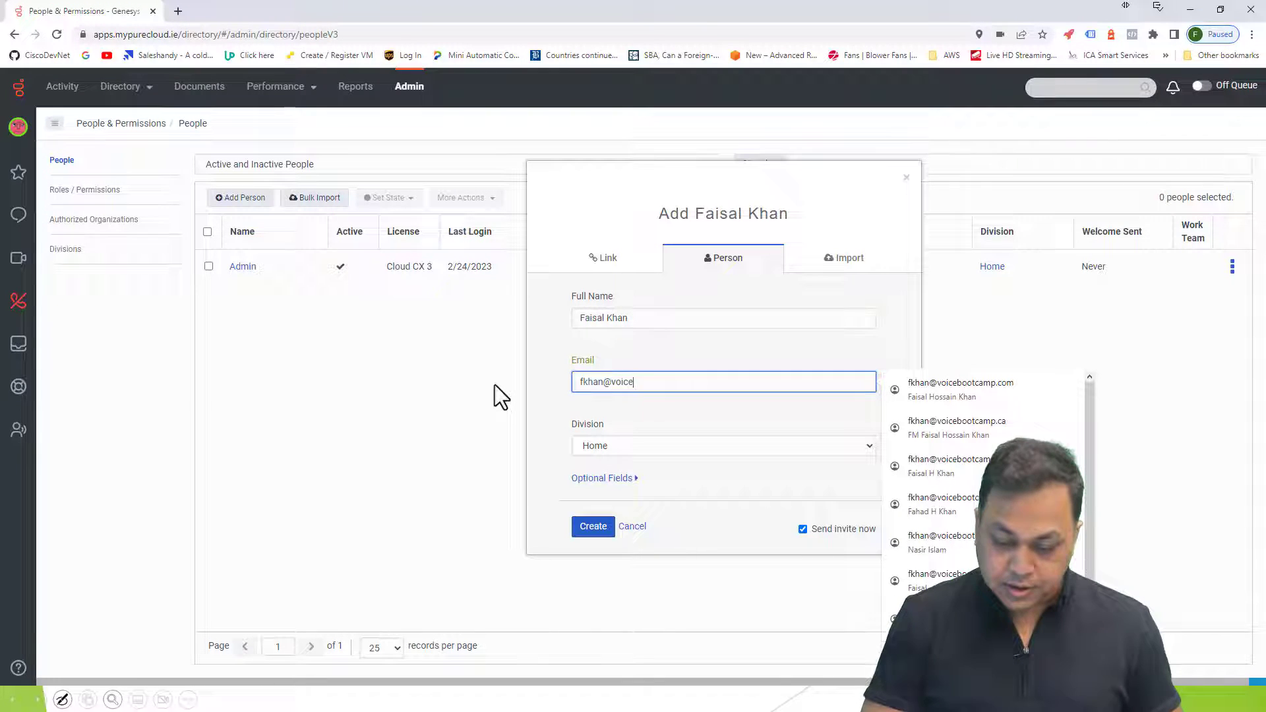
Put the person in the Home division, create them, and close the form
key(Tab)
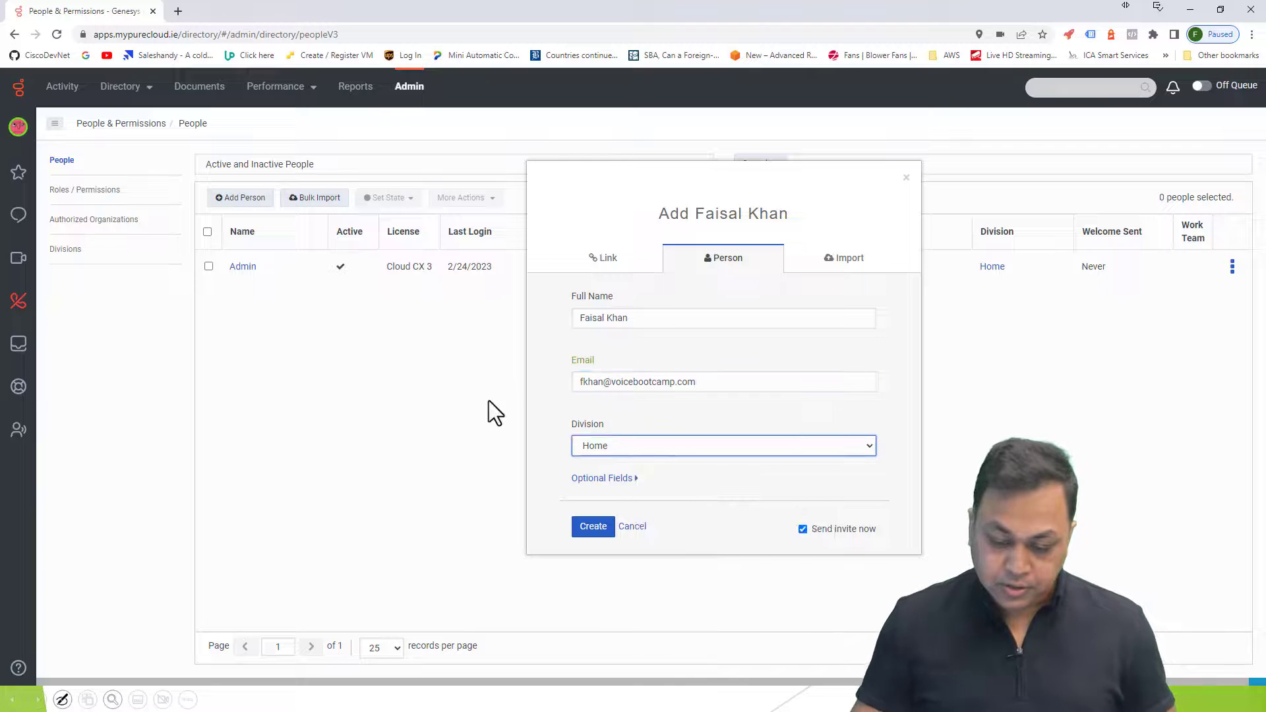
click(642, 448)
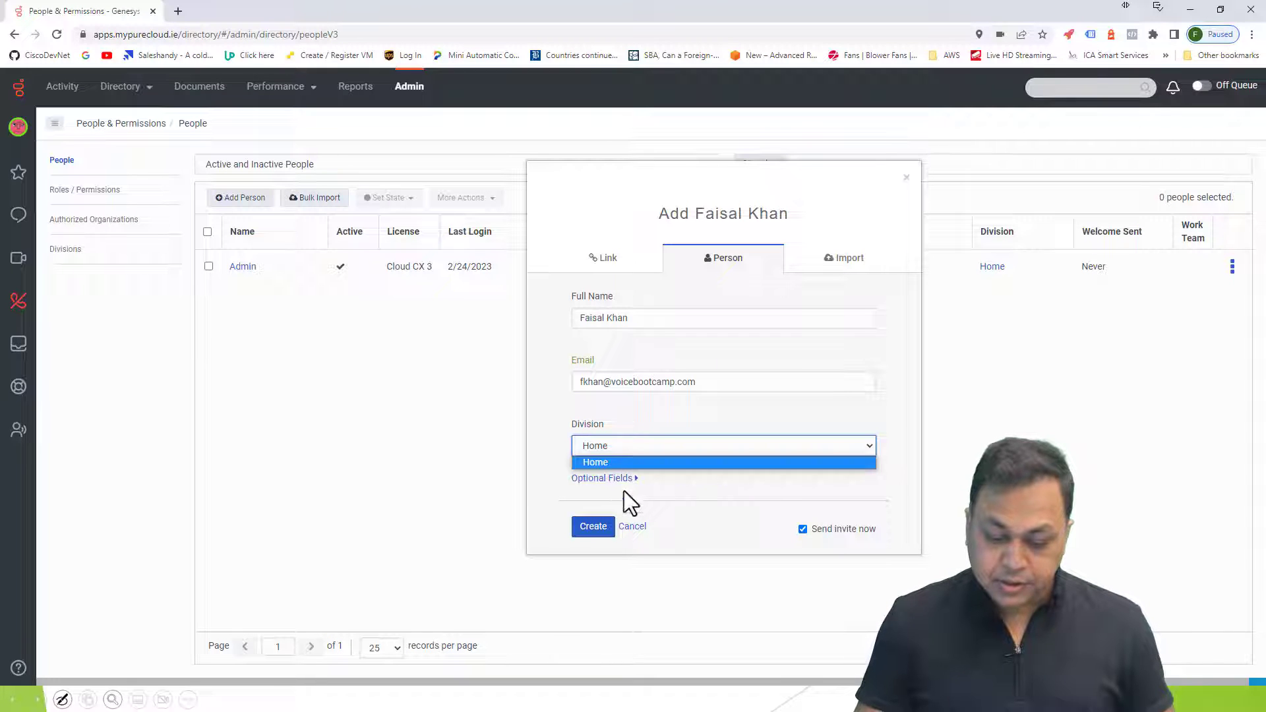
click(709, 461)
click(594, 526)
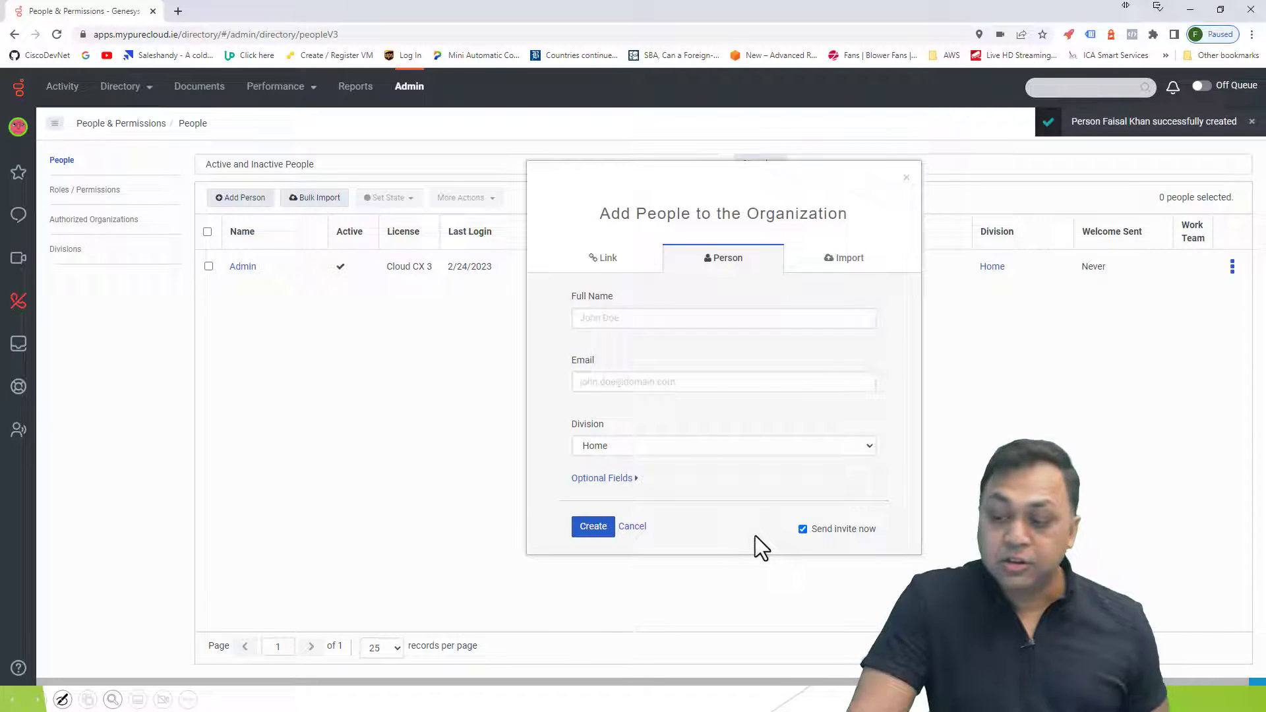
click(906, 176)
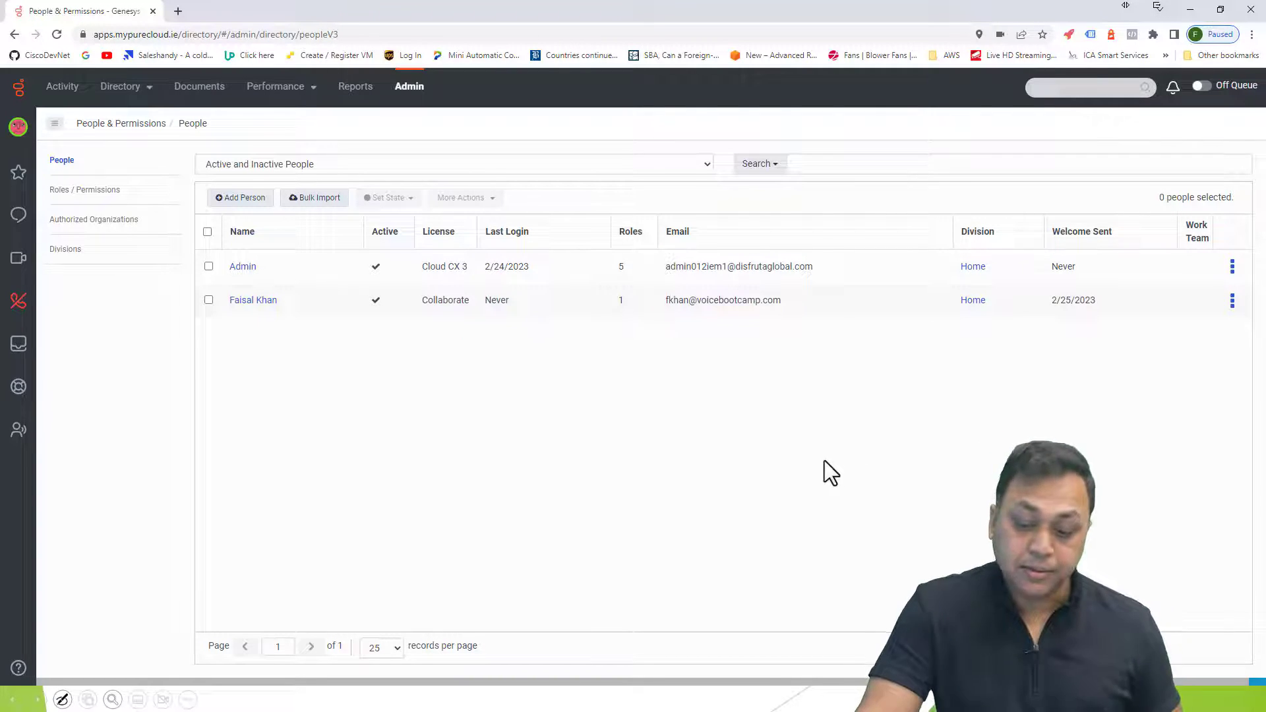
Open the new user's details page from the People list to see their roles
click(1232, 303)
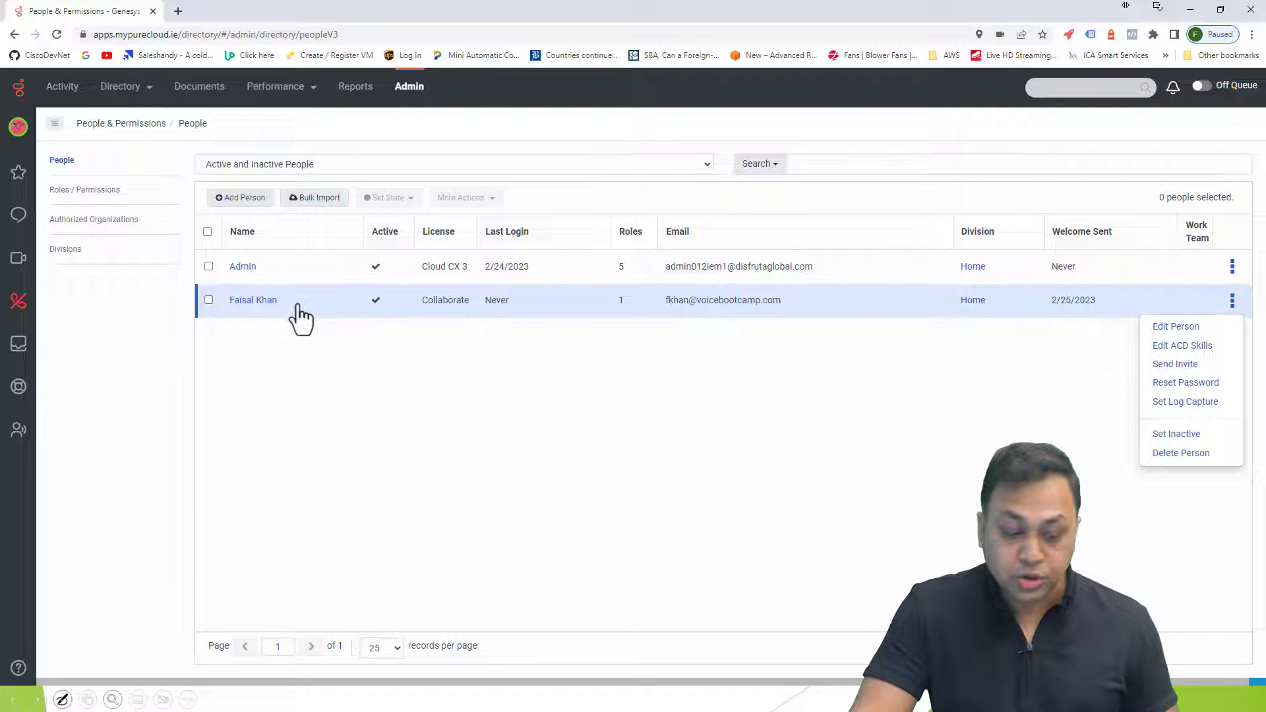
click(280, 302)
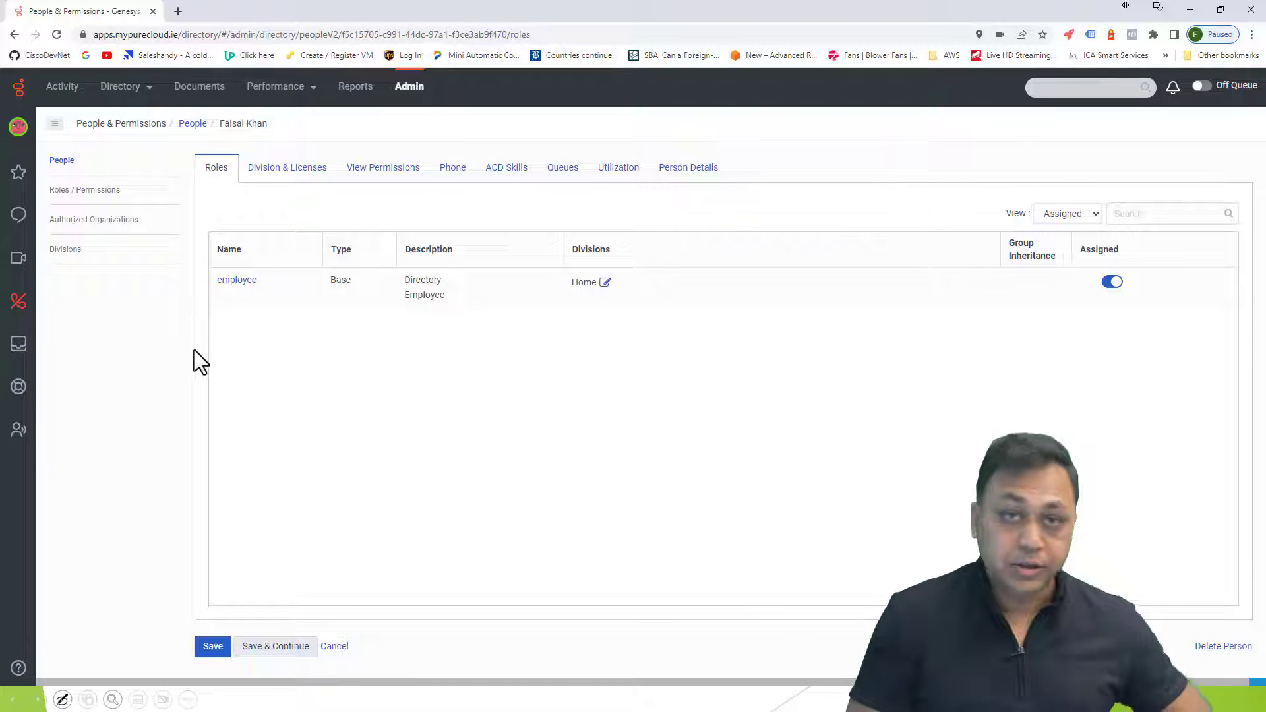
Switch the roles view filter to show all roles
click(1088, 216)
click(1088, 215)
click(1088, 215)
click(1055, 245)
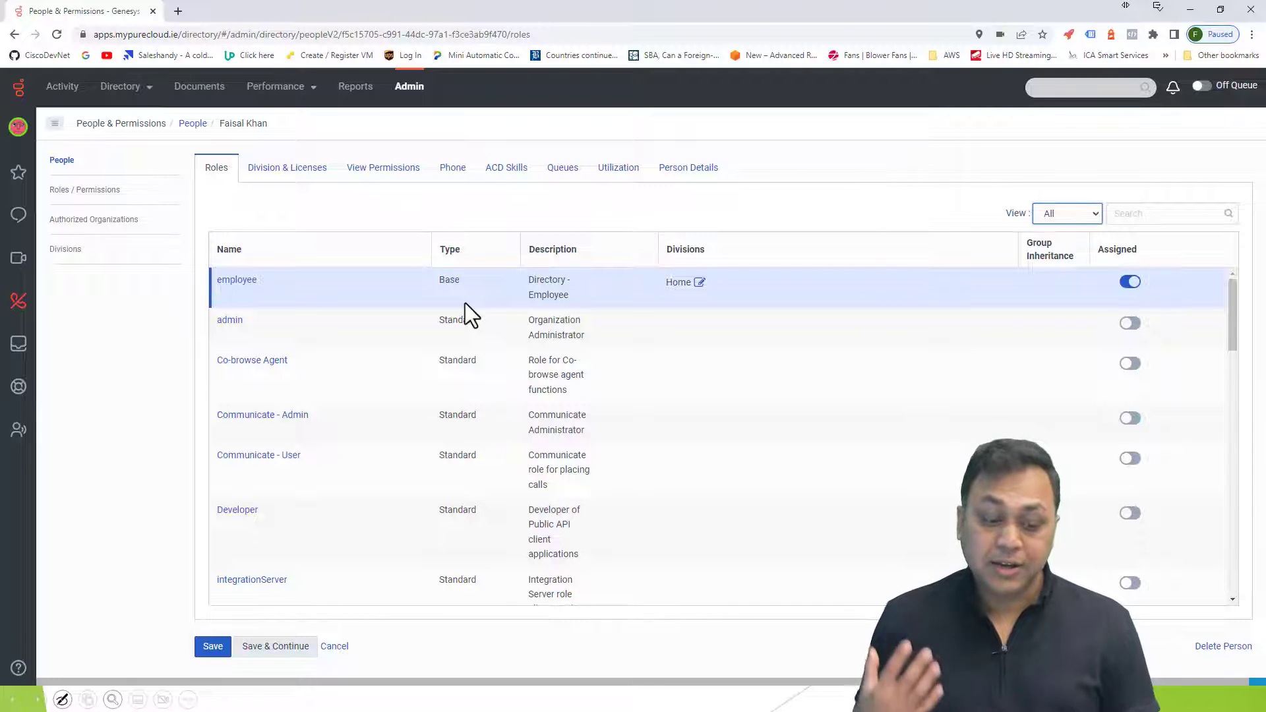
Assign the Communicate - Admin role, save, and accept the Communicate licence upgrade
click(1131, 323)
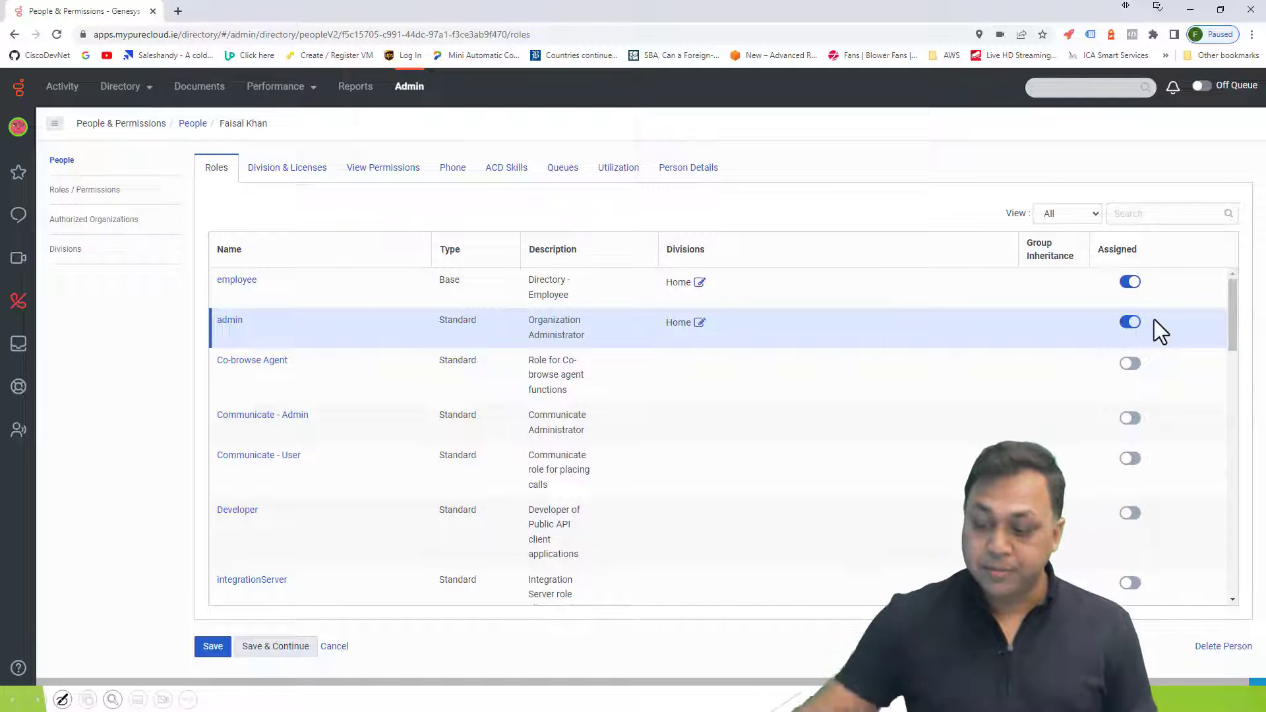
click(1131, 323)
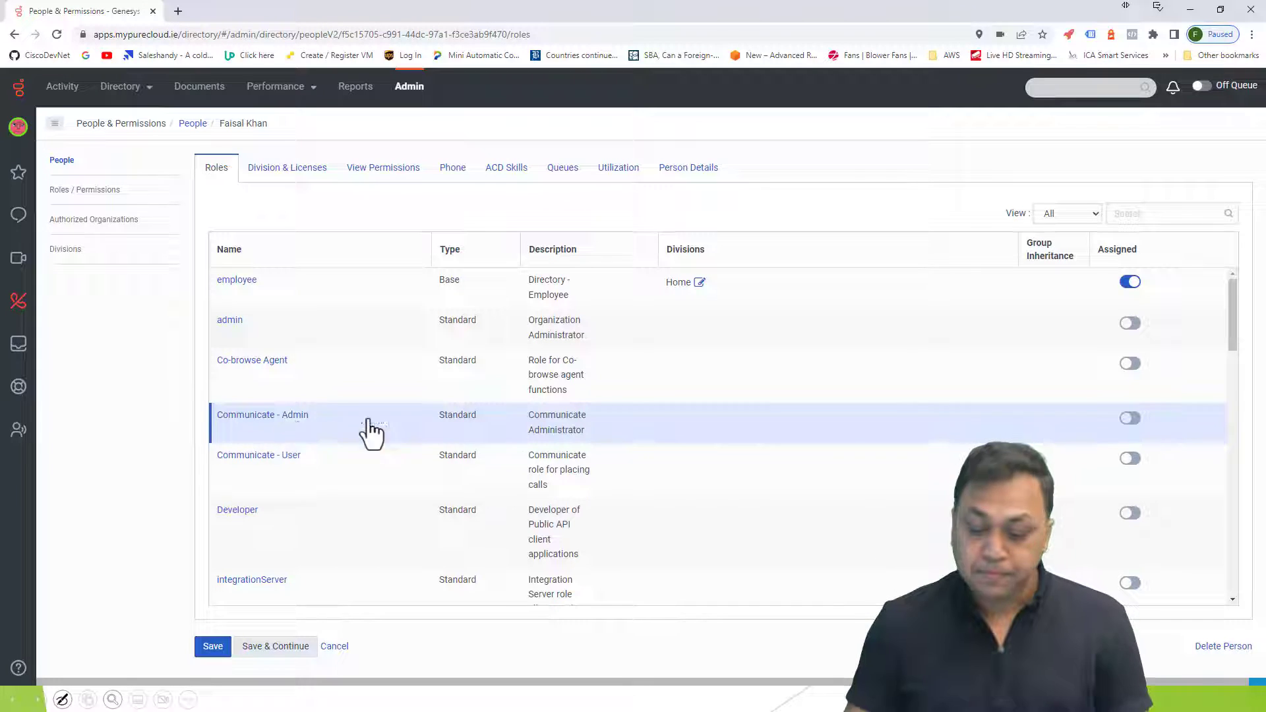
click(1132, 419)
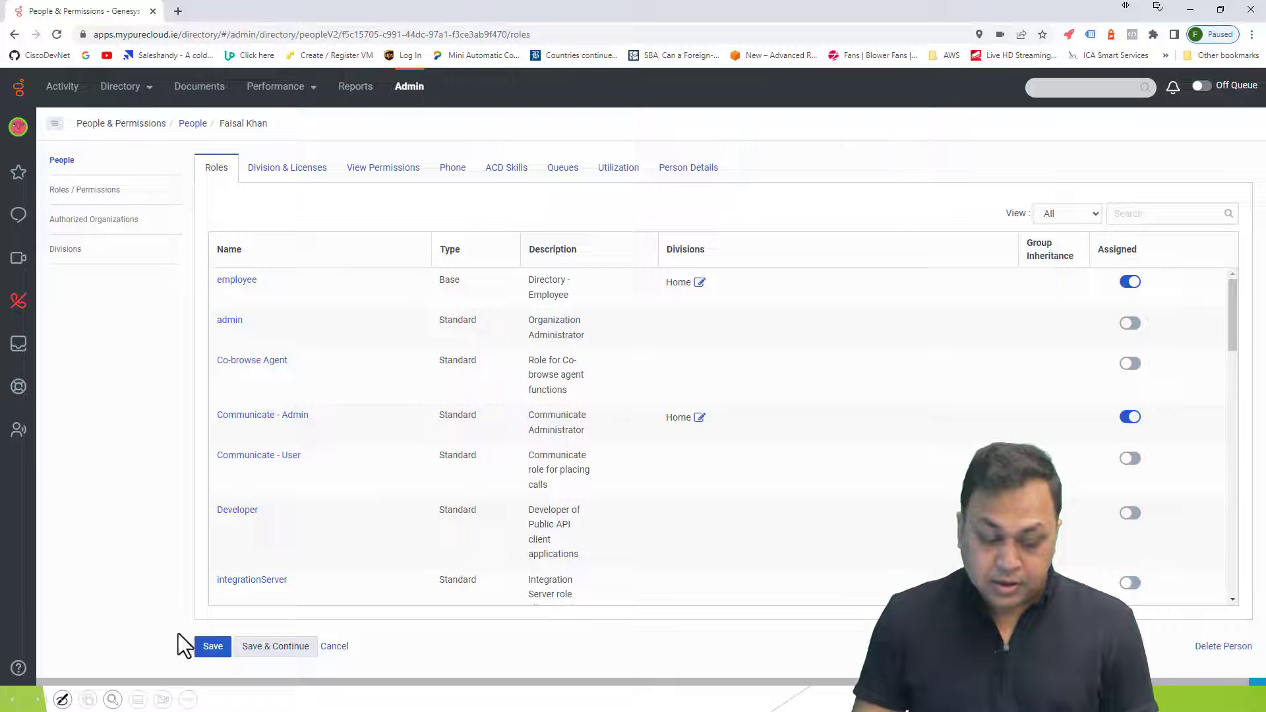
click(213, 647)
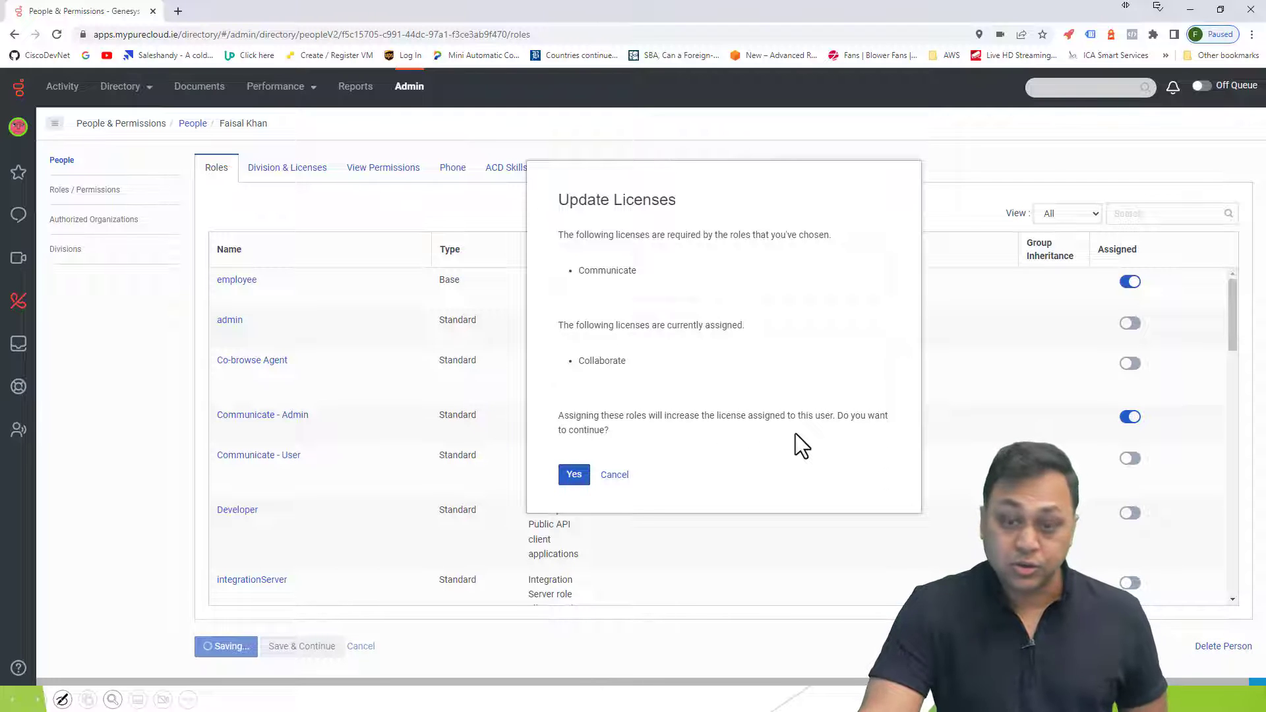
click(573, 476)
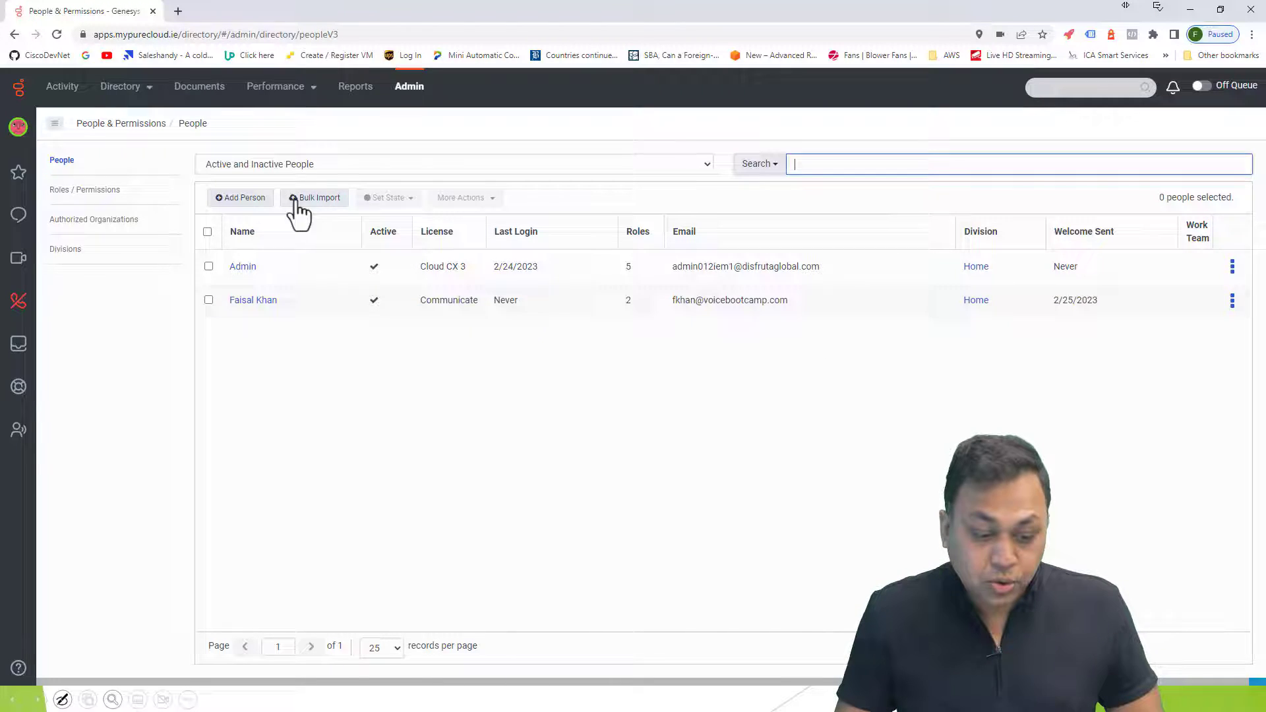
click(244, 302)
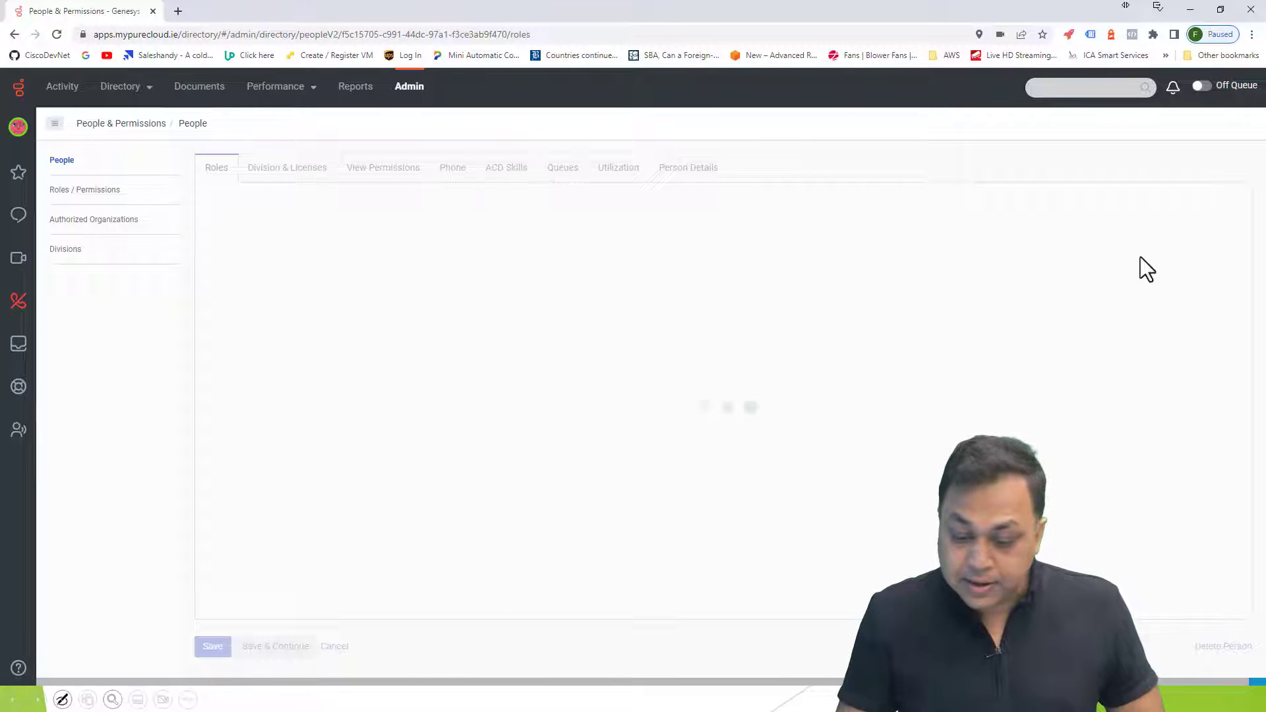
Show all roles, switch on Outbound Agent for the user, and save
click(1068, 215)
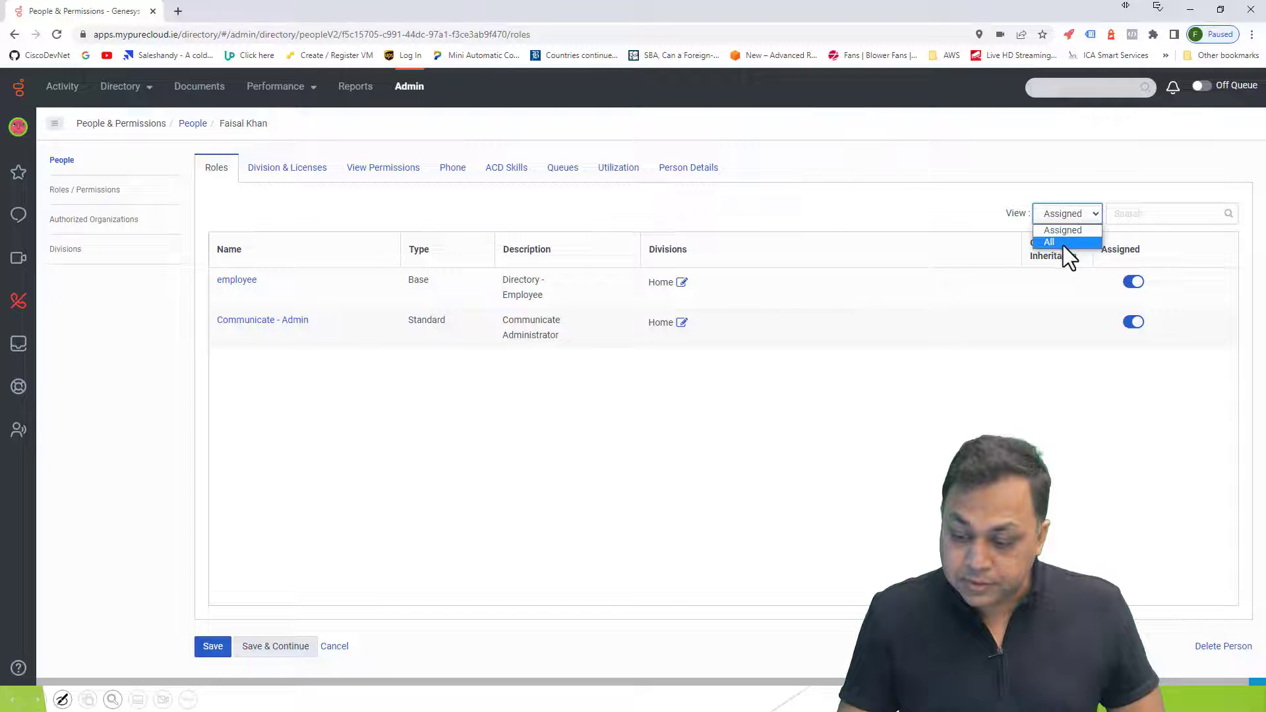
click(1061, 244)
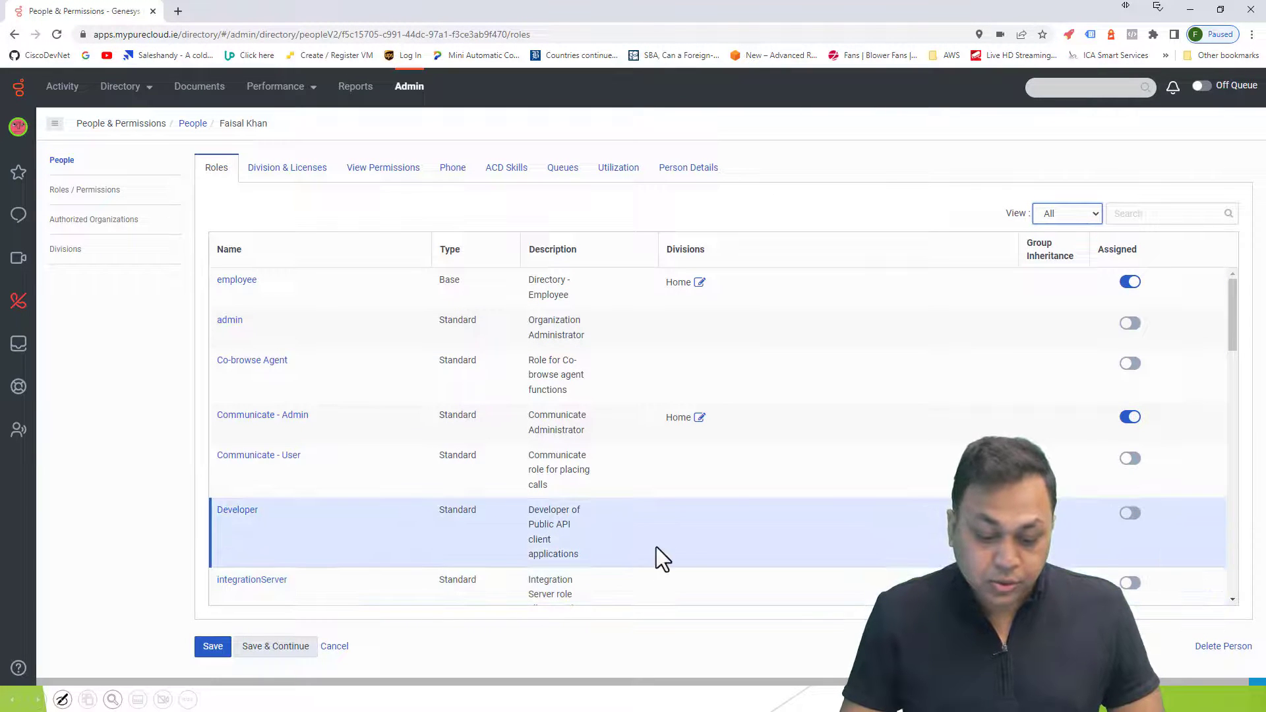
scroll(514, 373, down, 5)
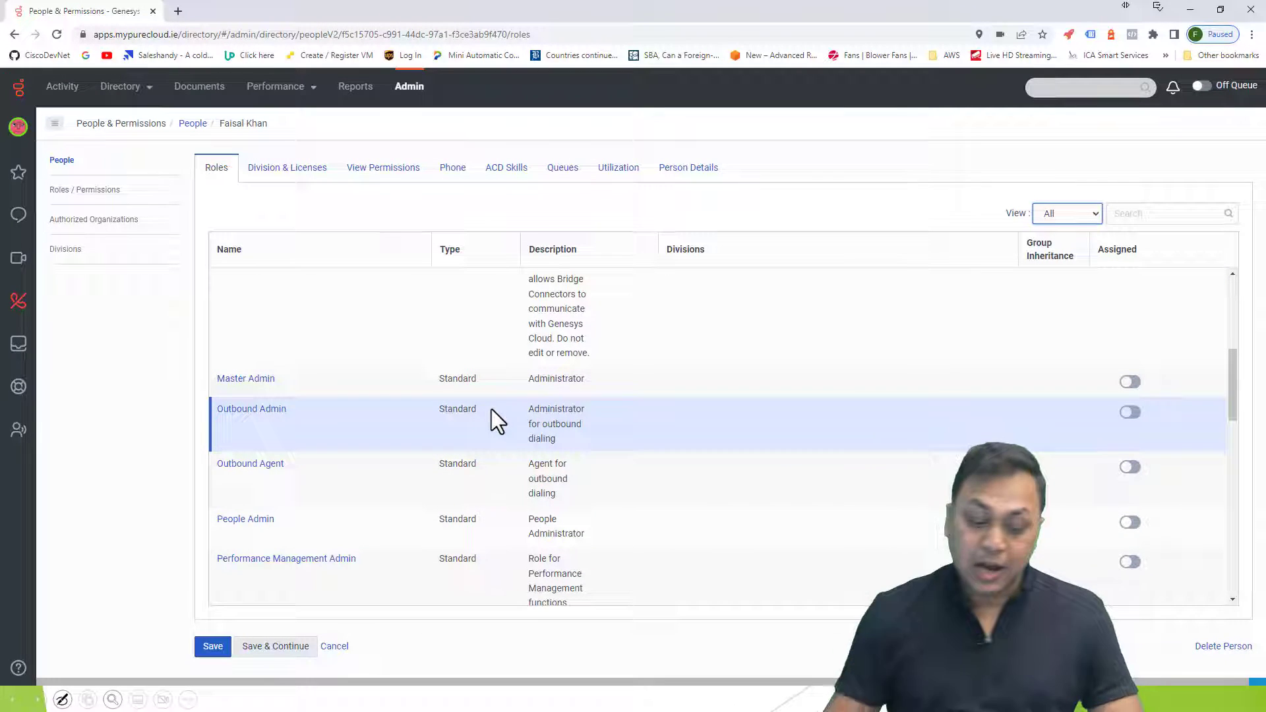
click(1130, 470)
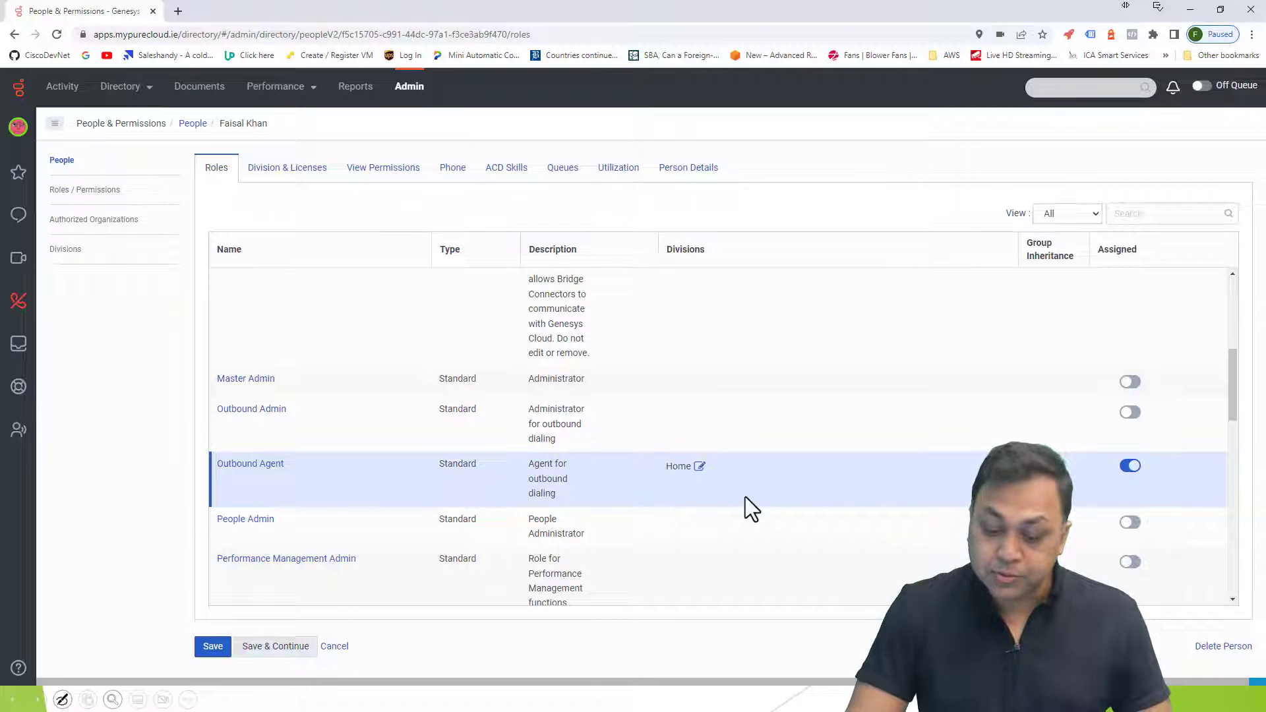
click(211, 646)
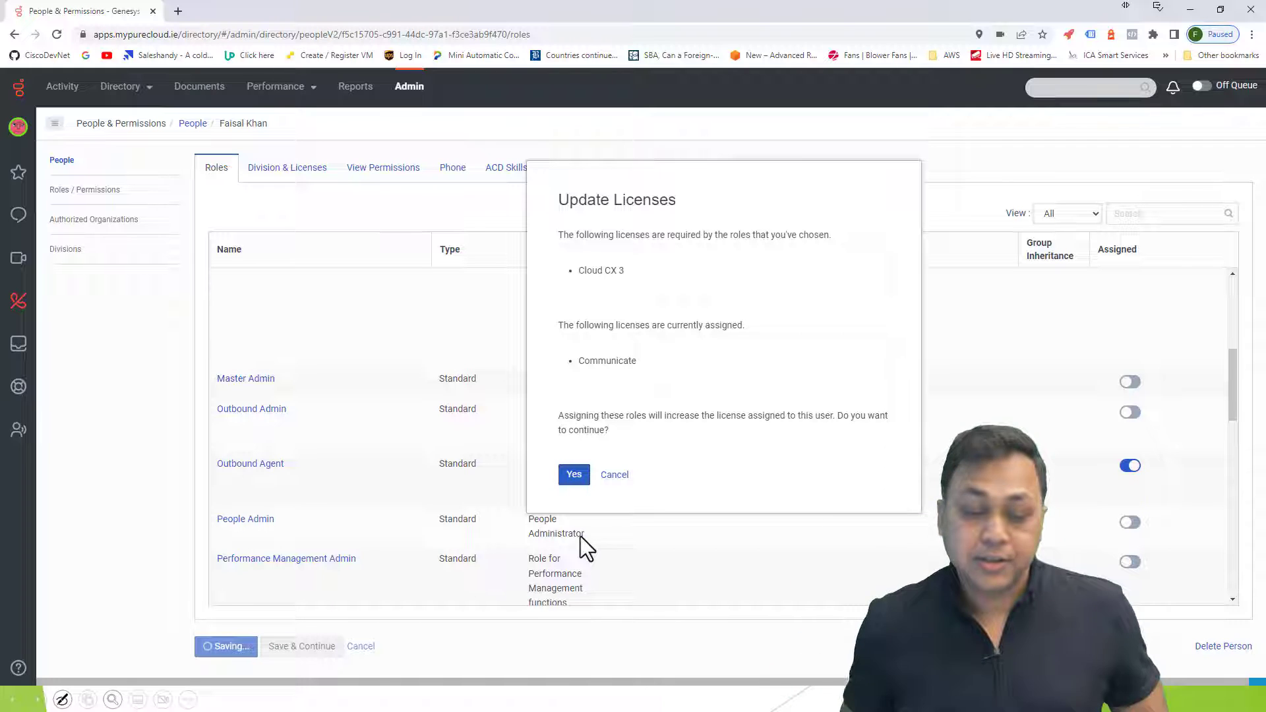
Close the Cloud CX 3 licence prompt and return to the presentation slides
key(Escape)
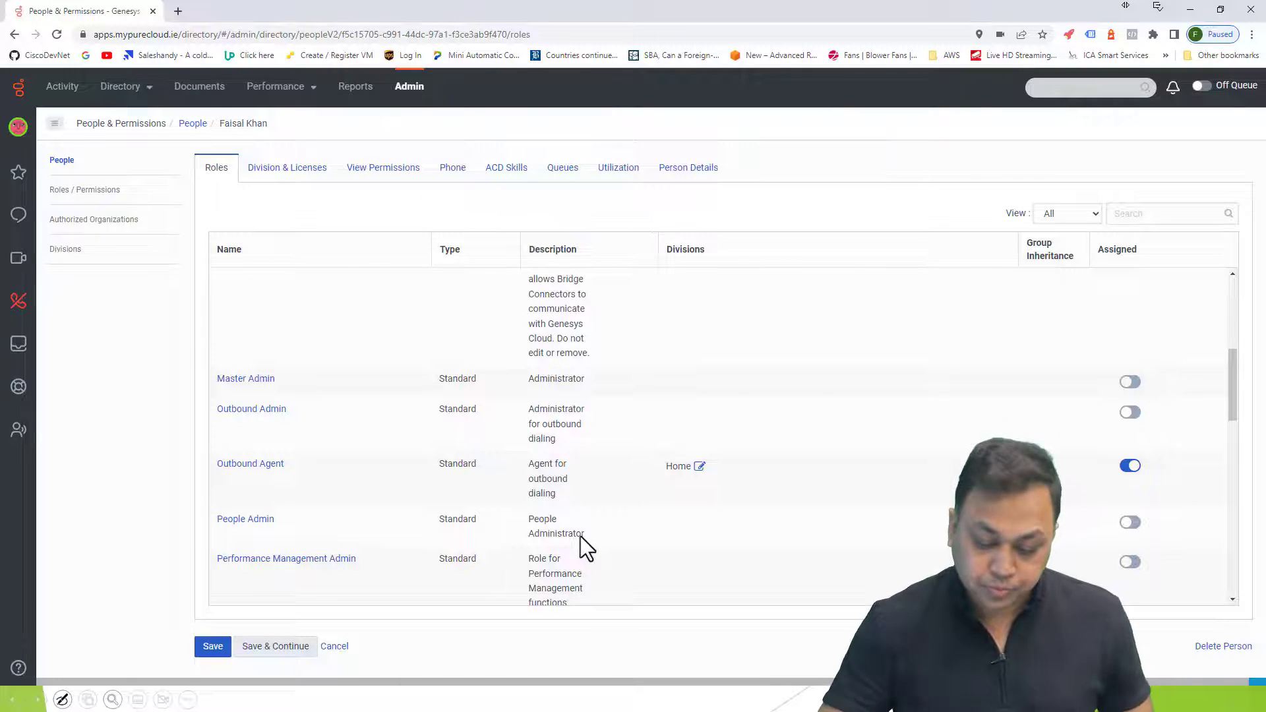
key(alt+Tab)
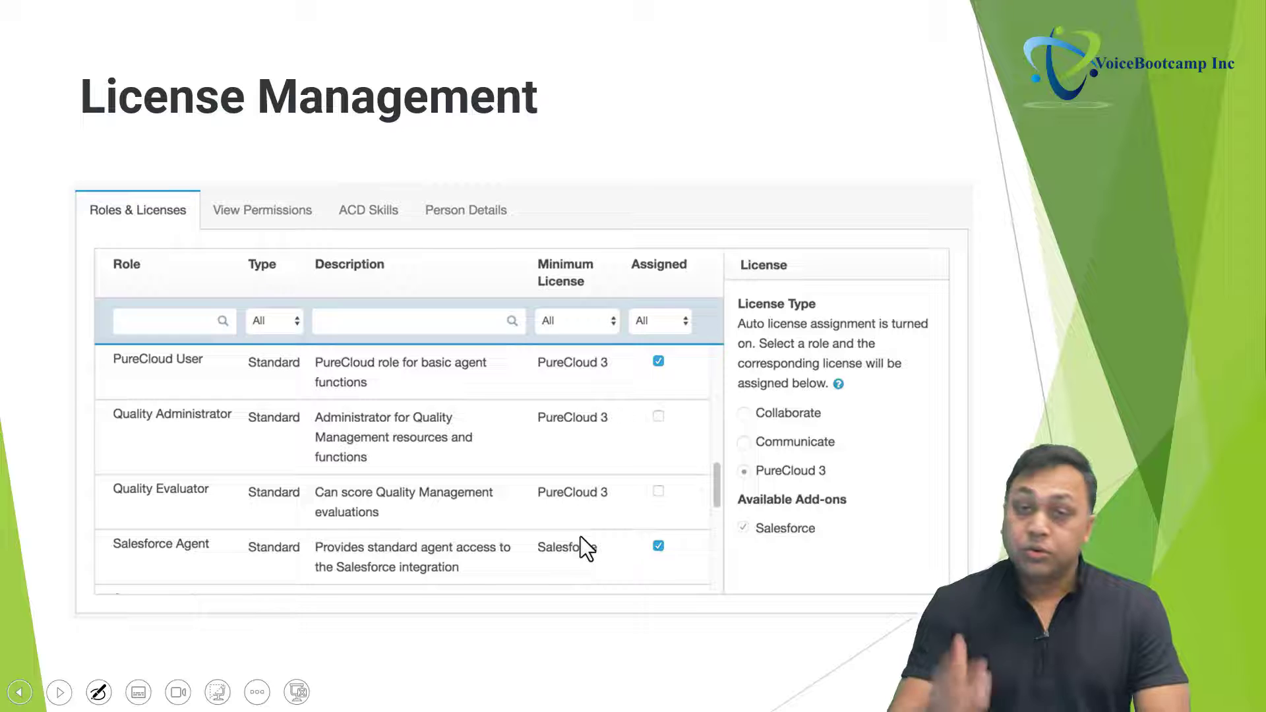